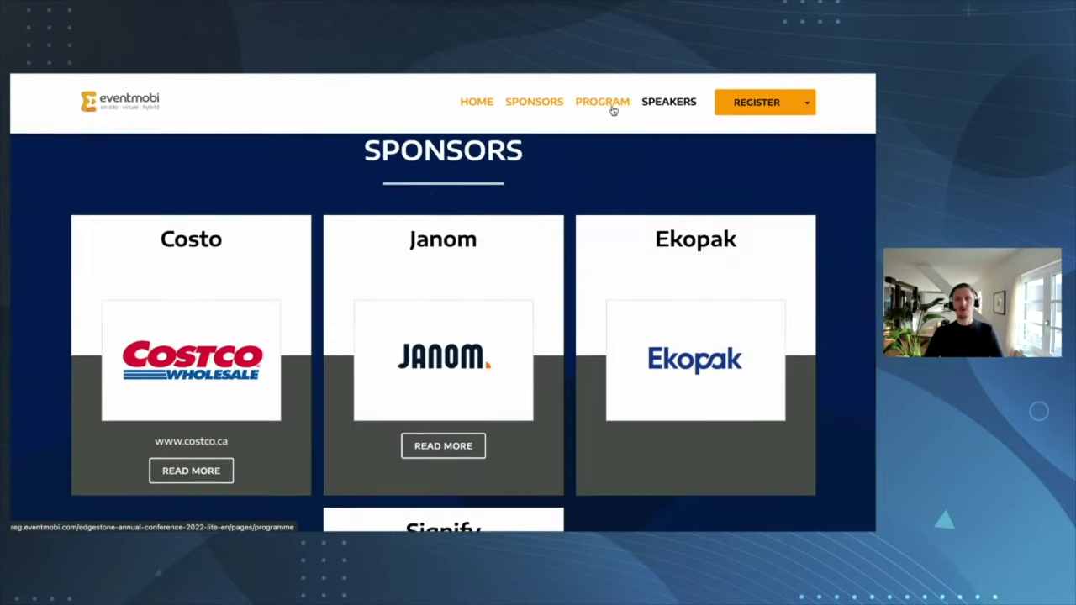
Step: View the conference's Program page in German and in Czech, and return it to English
click(618, 109)
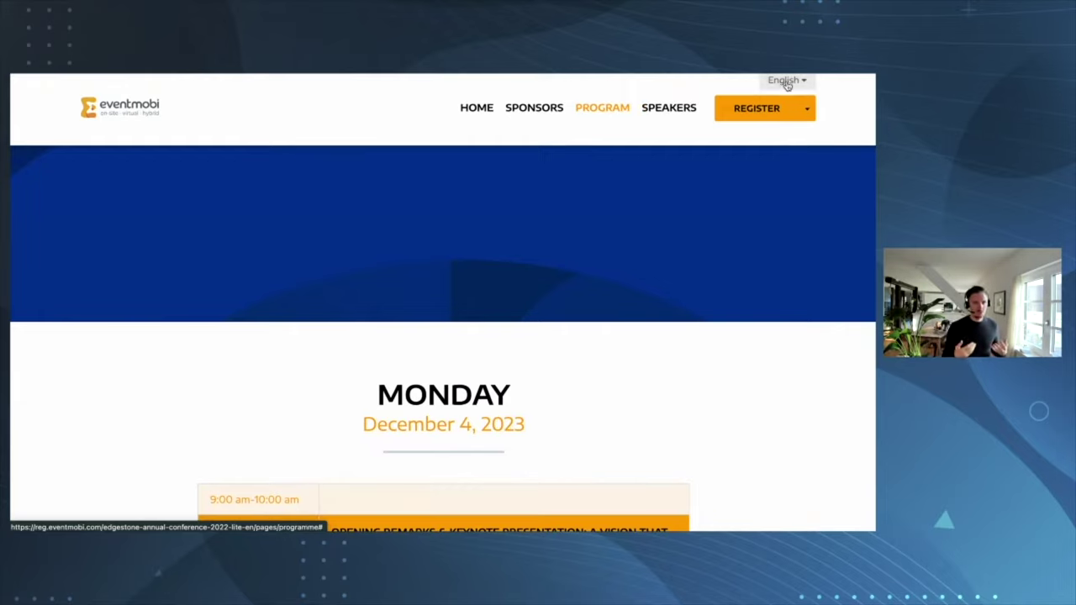
click(785, 82)
click(748, 121)
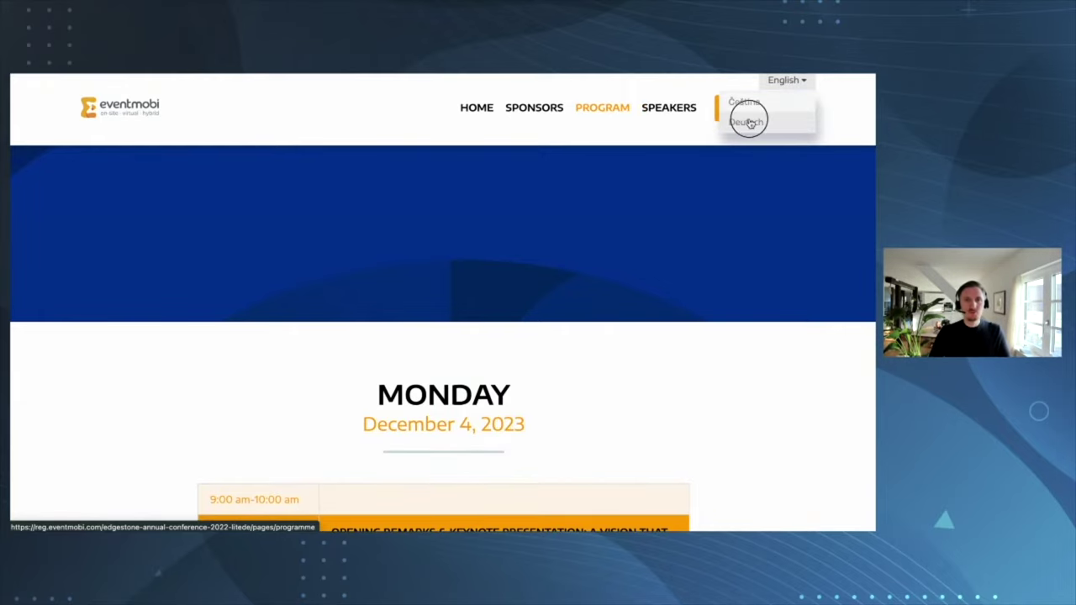
click(783, 81)
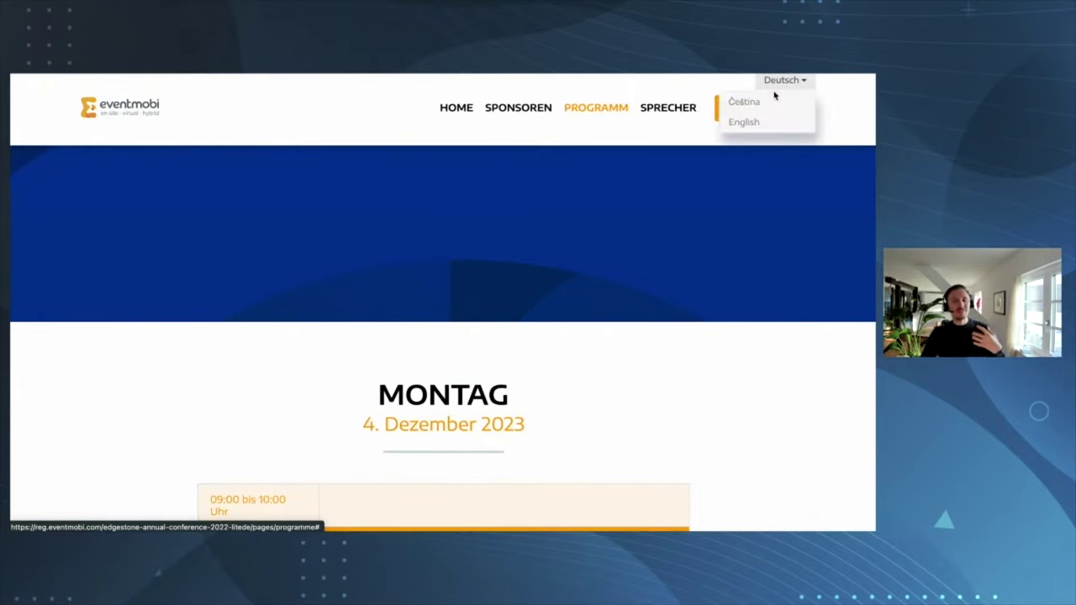
click(769, 102)
click(778, 85)
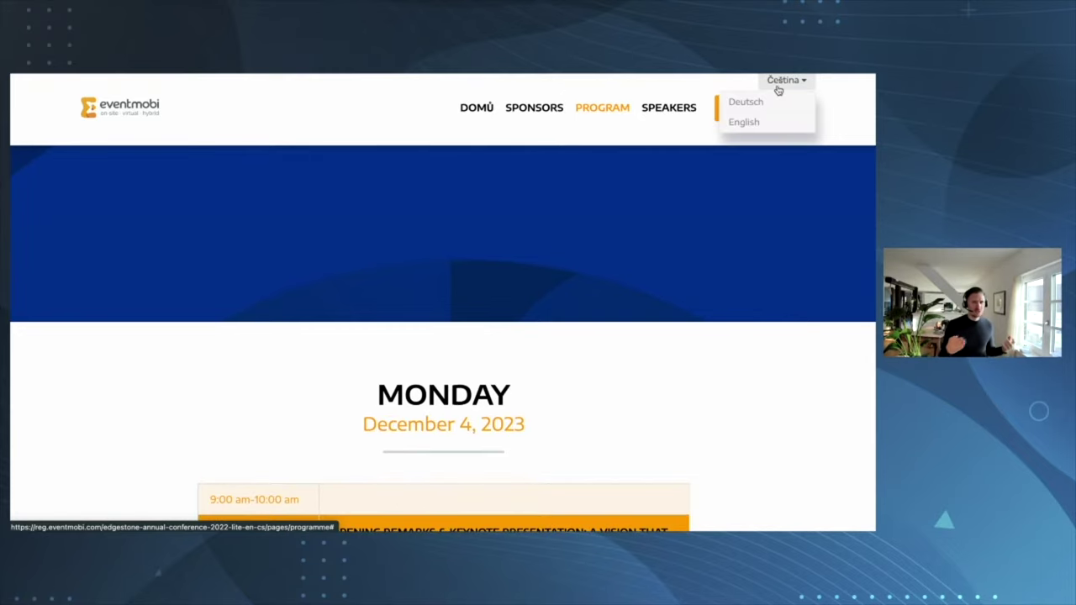
click(755, 122)
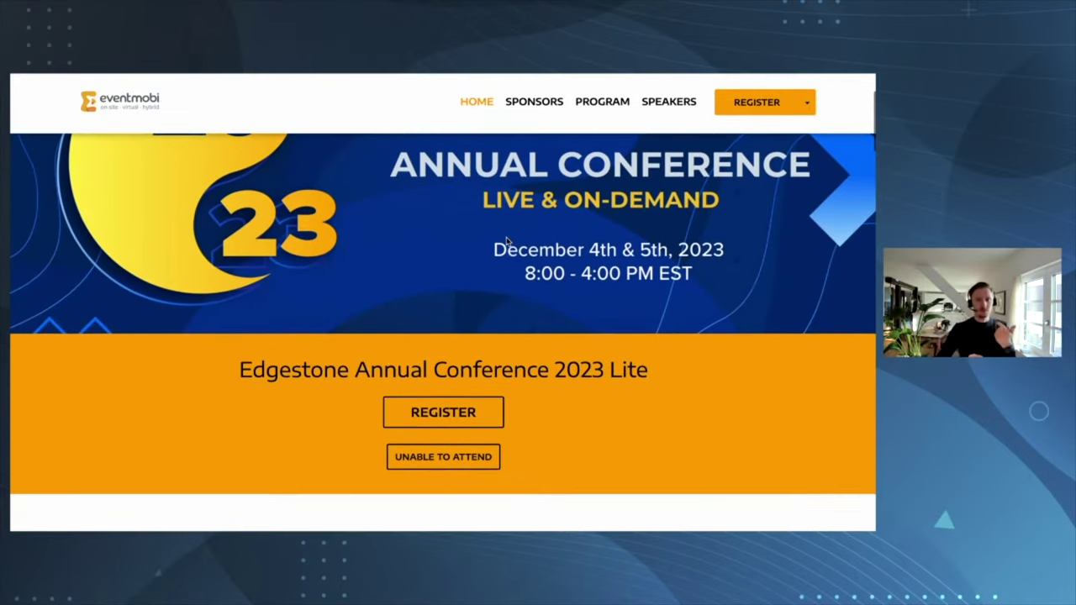
Step: Start registering for the Edgestone Annual Conference 2023 Lite from the event home page
scroll(504, 253, down, 3)
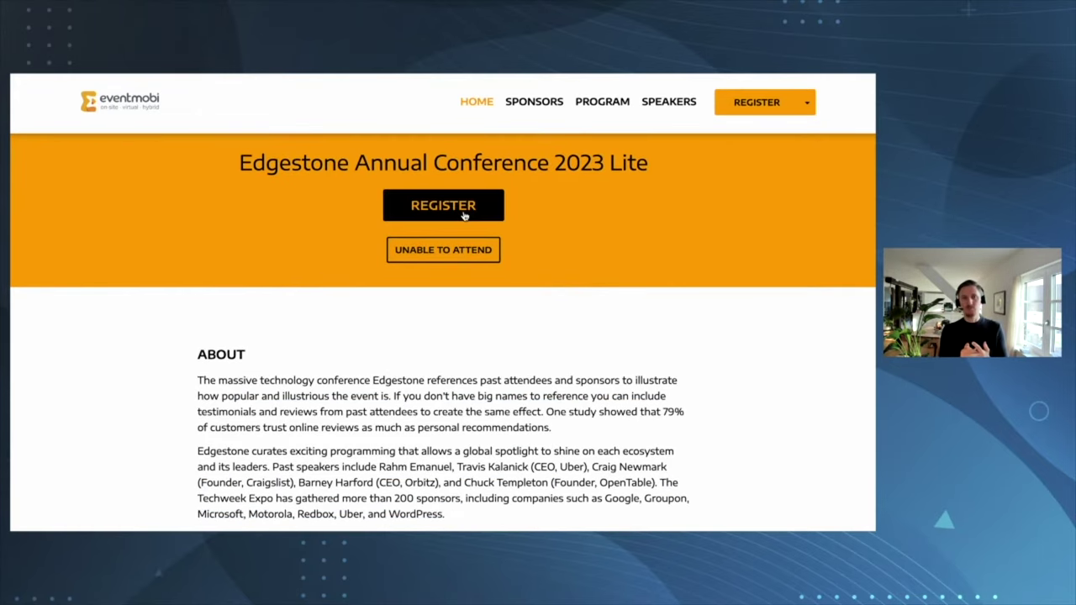
click(414, 209)
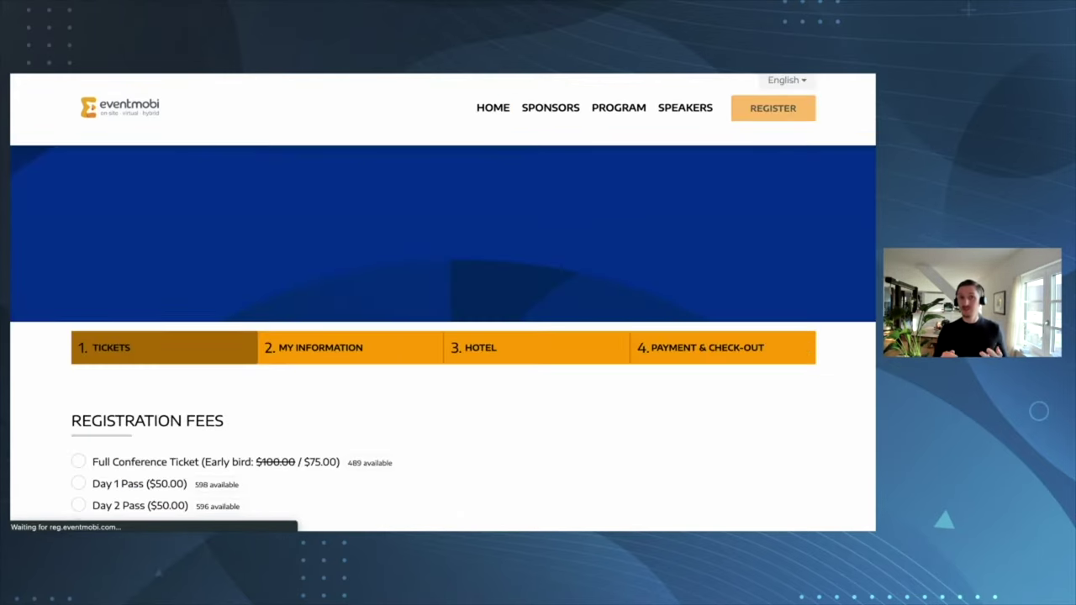
Step: Switch to the event manager and enable defining the event date in the event's Essentials settings
key(ctrl+Tab)
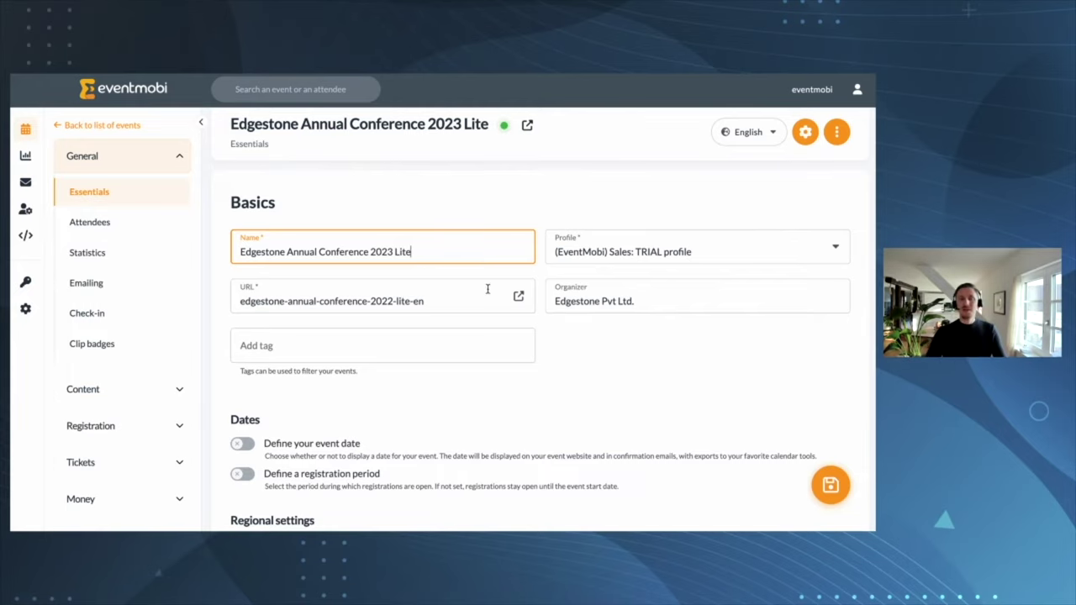
scroll(490, 322, down, 3)
click(242, 317)
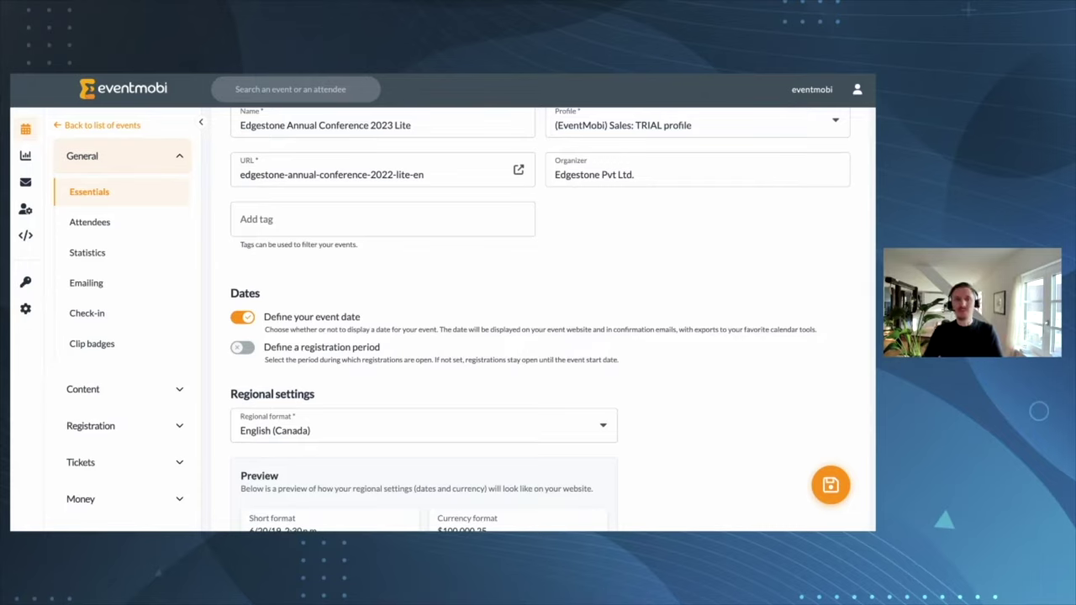
Step: Review the event's regional settings, main location, pricing plan, registration flow and access rights
scroll(360, 285, down, 5)
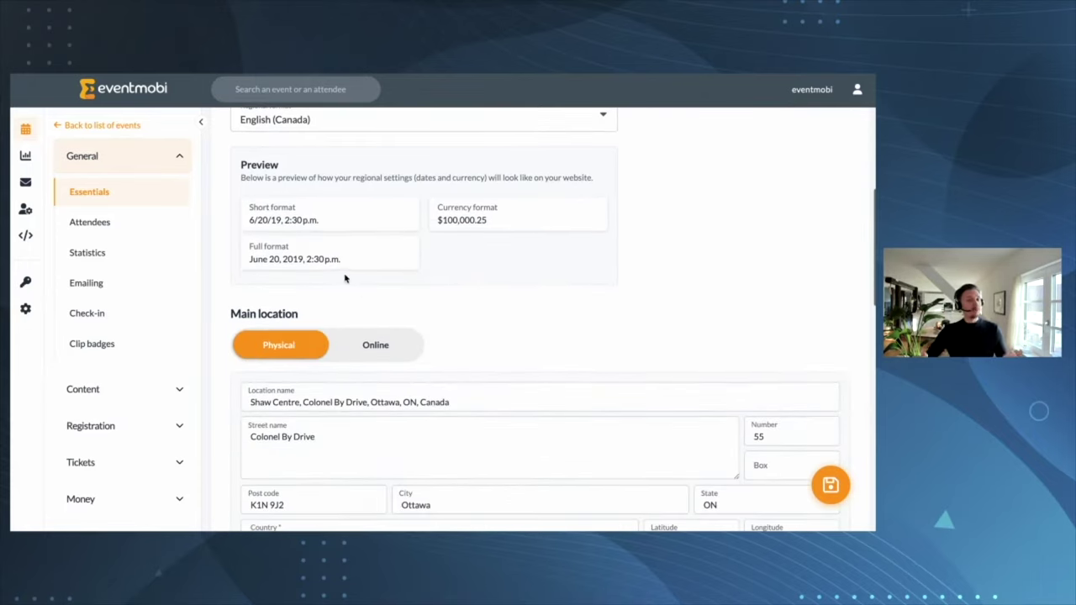
scroll(348, 279, down, 4)
scroll(349, 278, down, 2)
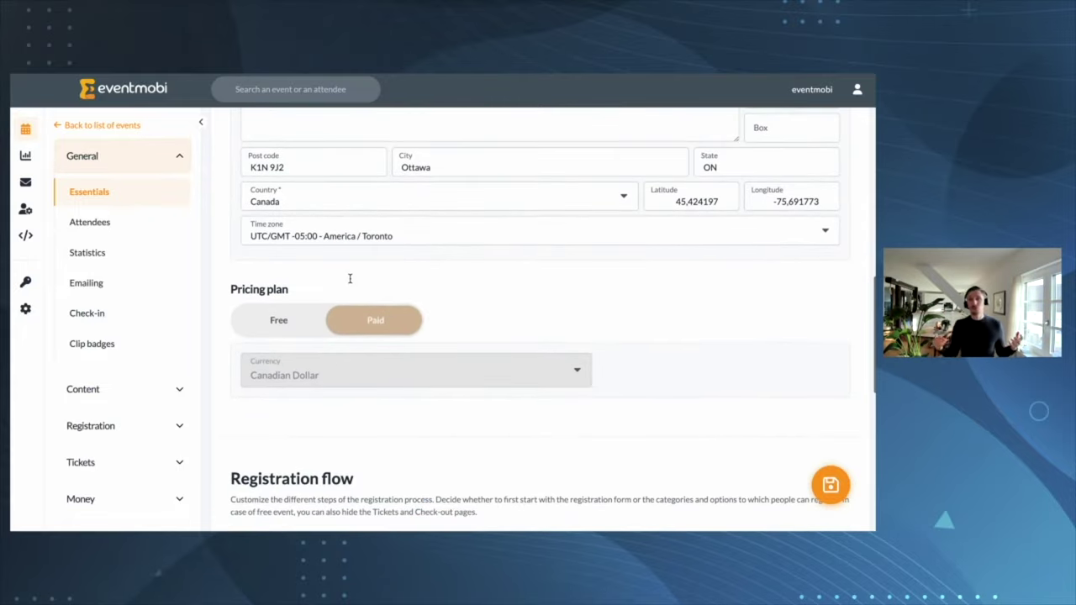
scroll(348, 278, up, 3)
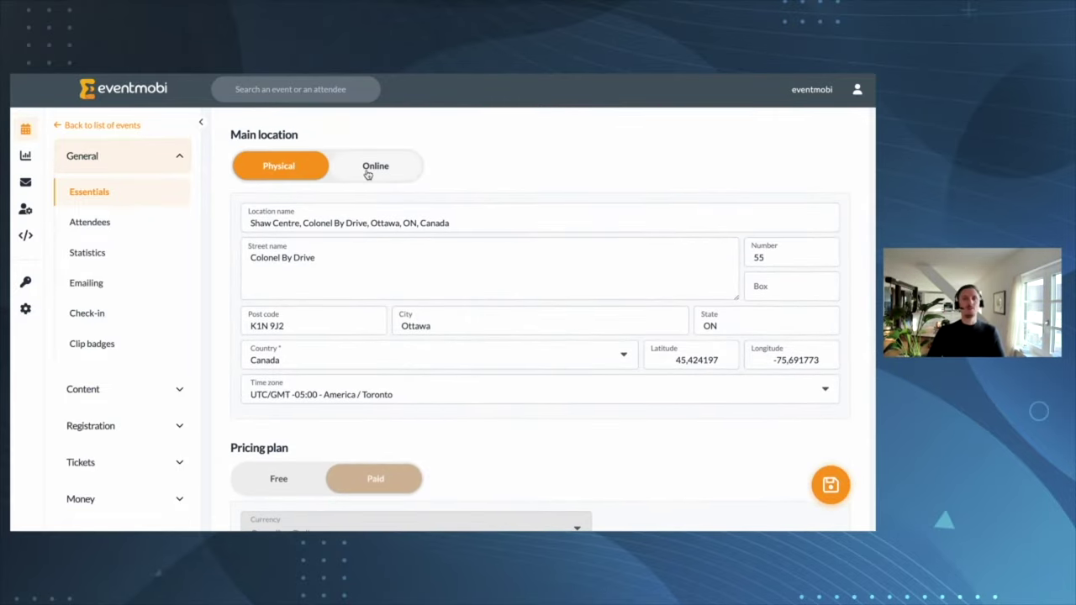
scroll(368, 174, down, 3)
scroll(369, 177, down, 1)
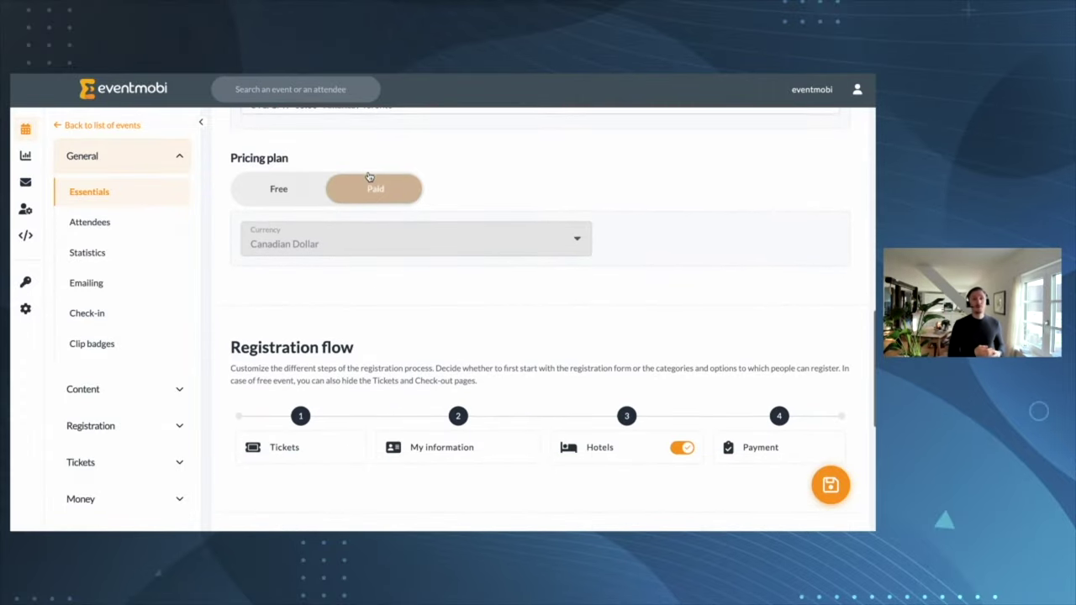
mouse_move(301, 180)
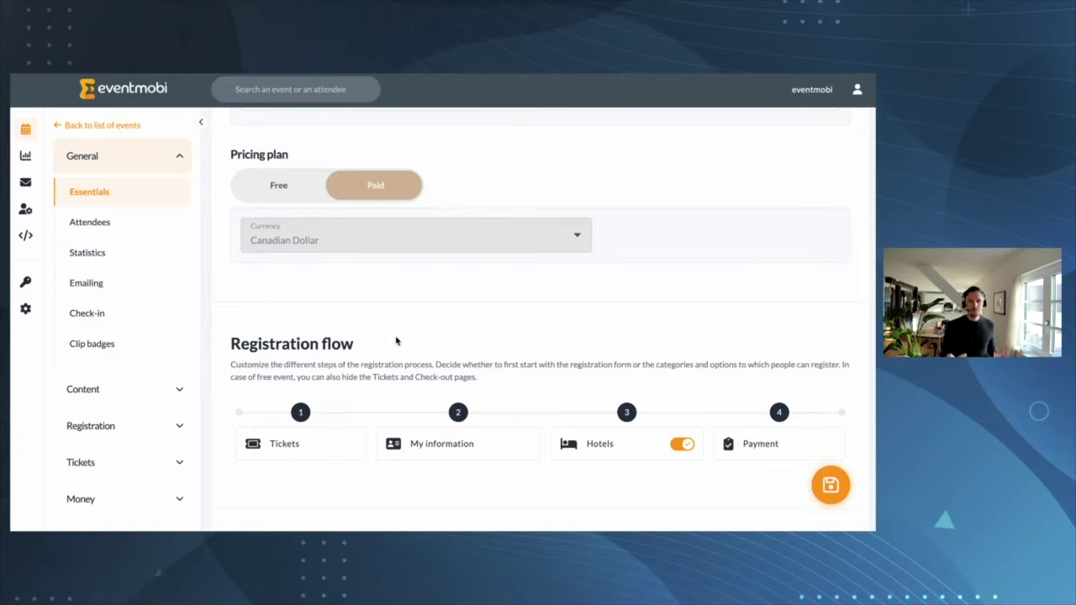
scroll(397, 342, down, 3)
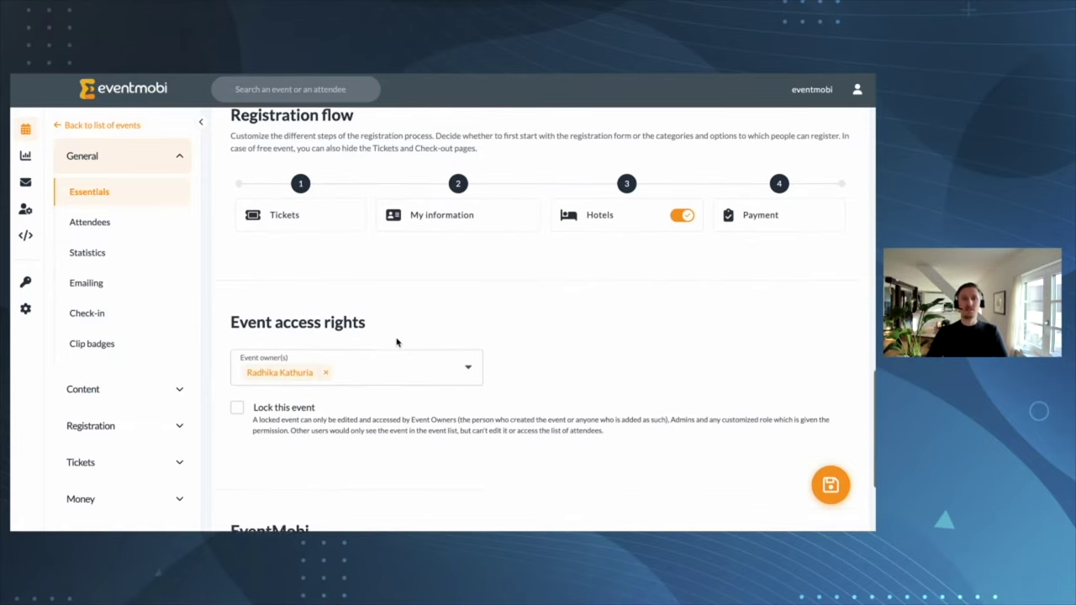
scroll(397, 342, down, 2)
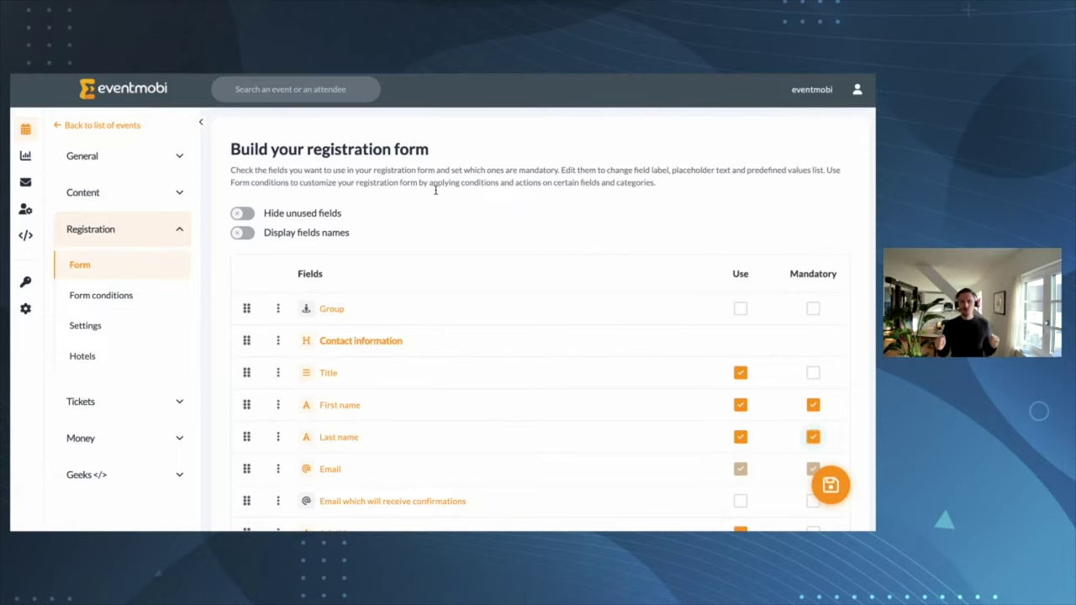
Step: Make the First name field non-mandatory in the registration form but keep it in use, and review the remaining fields
scroll(670, 326, down, 2)
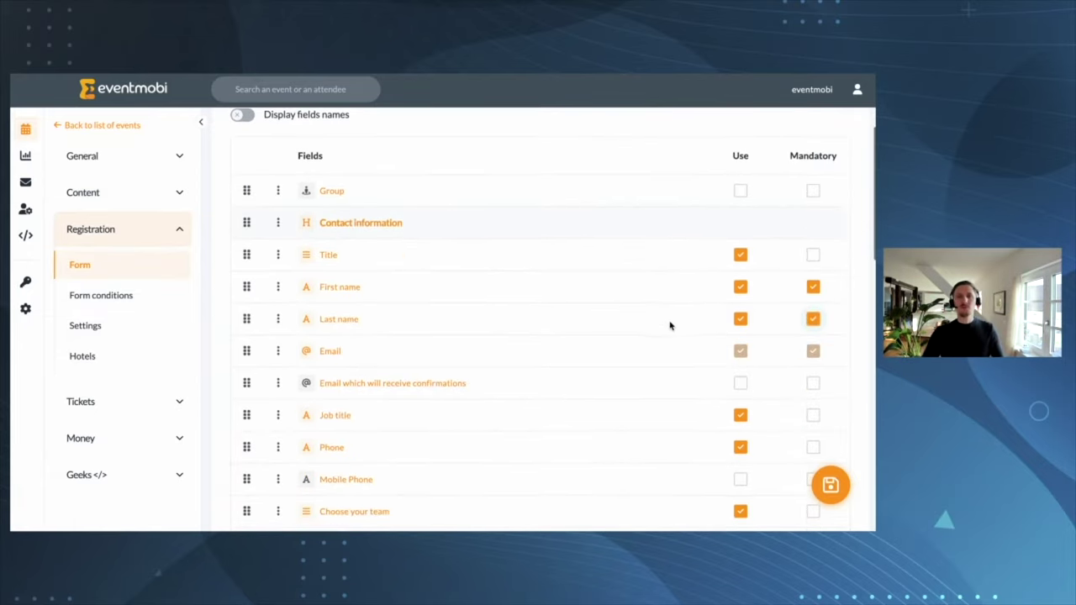
click(813, 287)
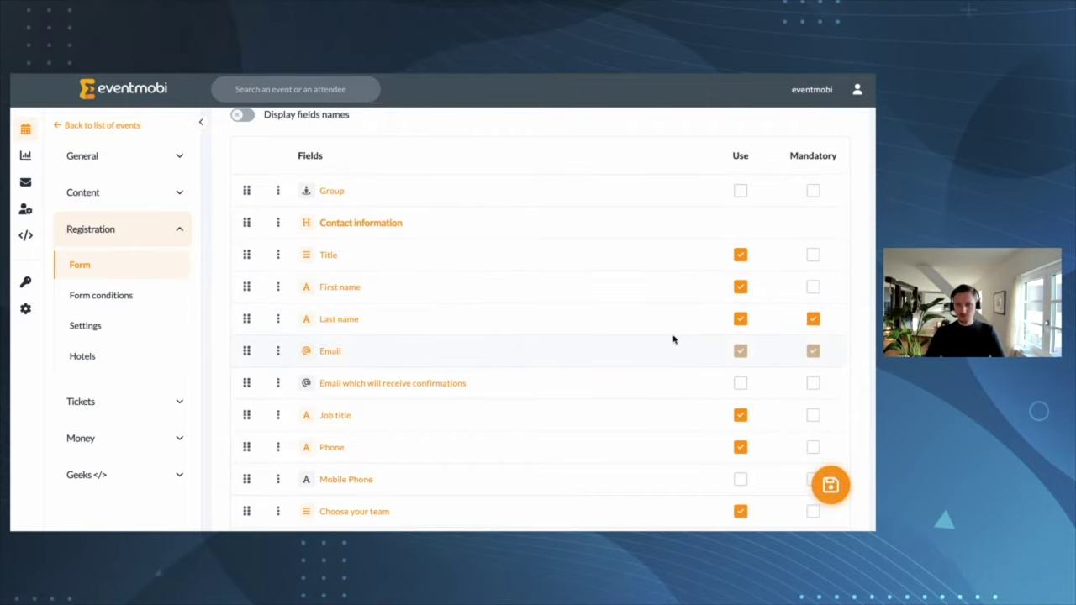
scroll(677, 339, down, 3)
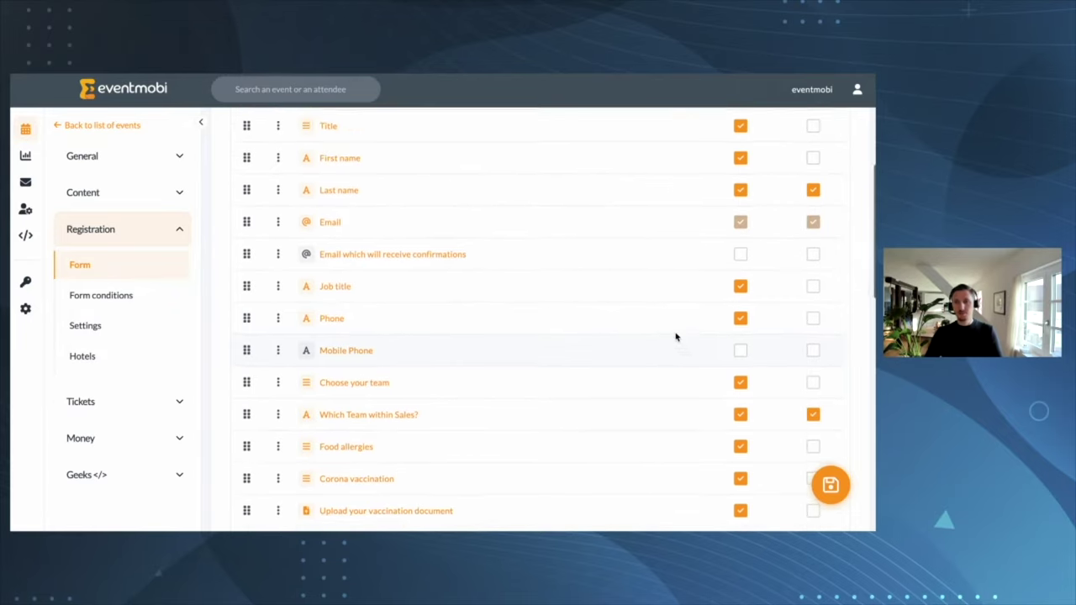
scroll(675, 338, up, 2)
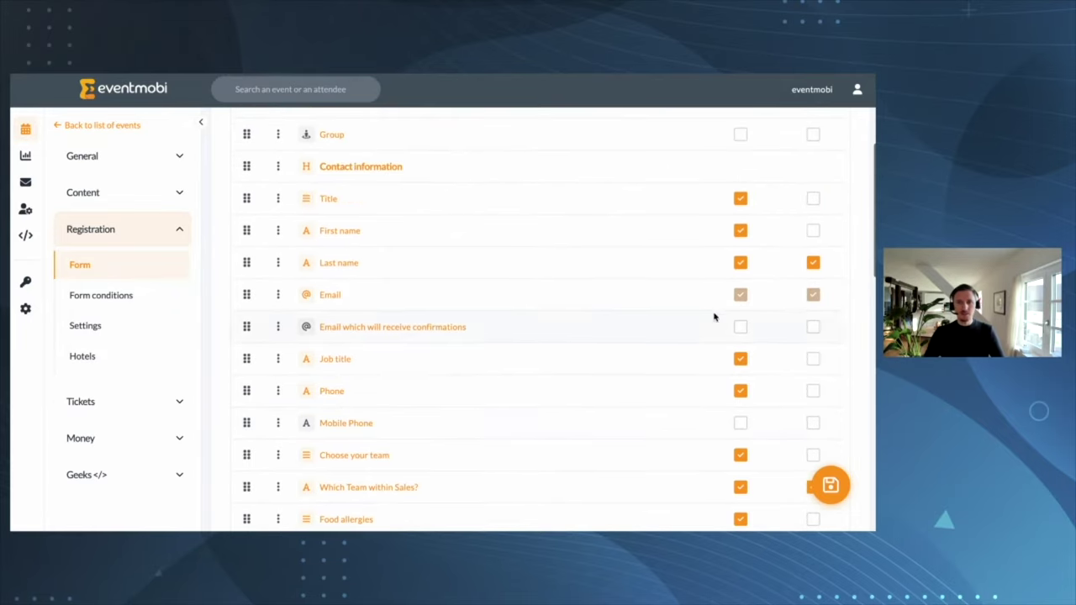
click(740, 231)
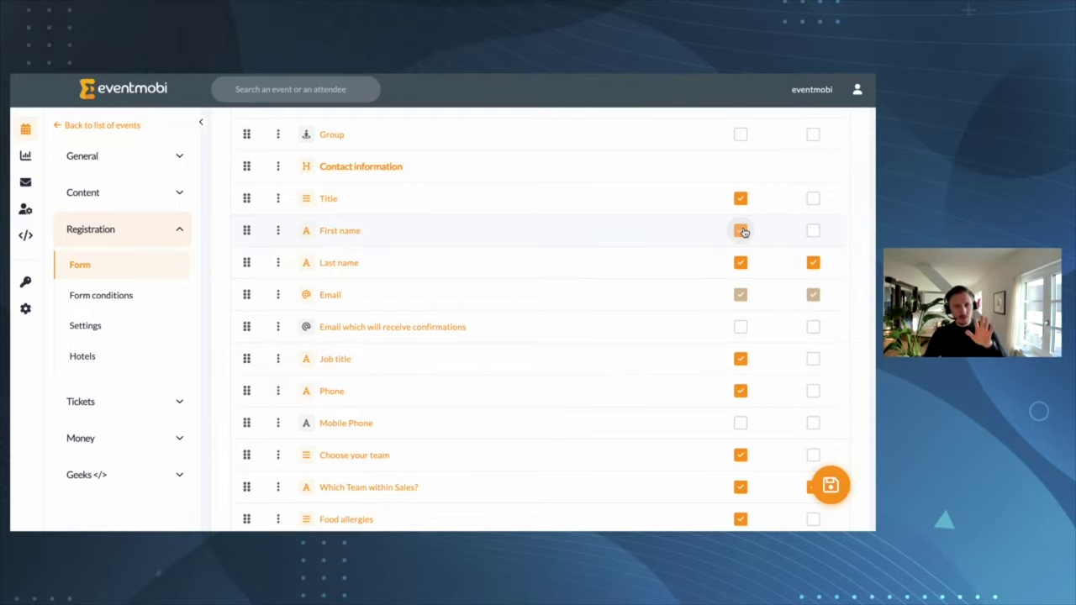
scroll(746, 276, down, 6)
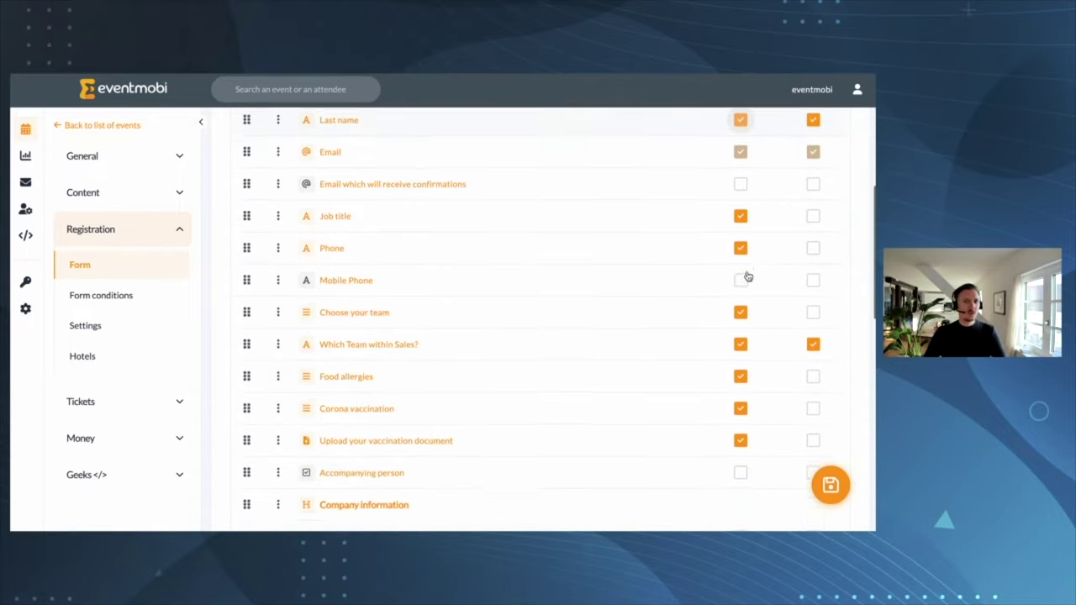
scroll(733, 274, down, 5)
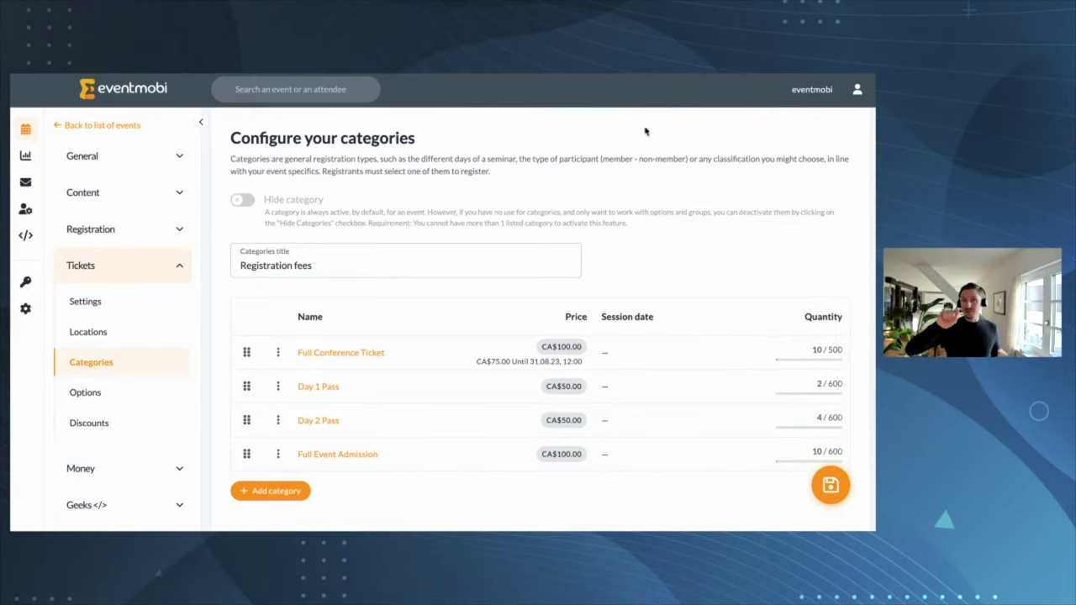
Step: Examine the ticket categories, the stock management options and the bank transfer payment settings
scroll(698, 207, down, 3)
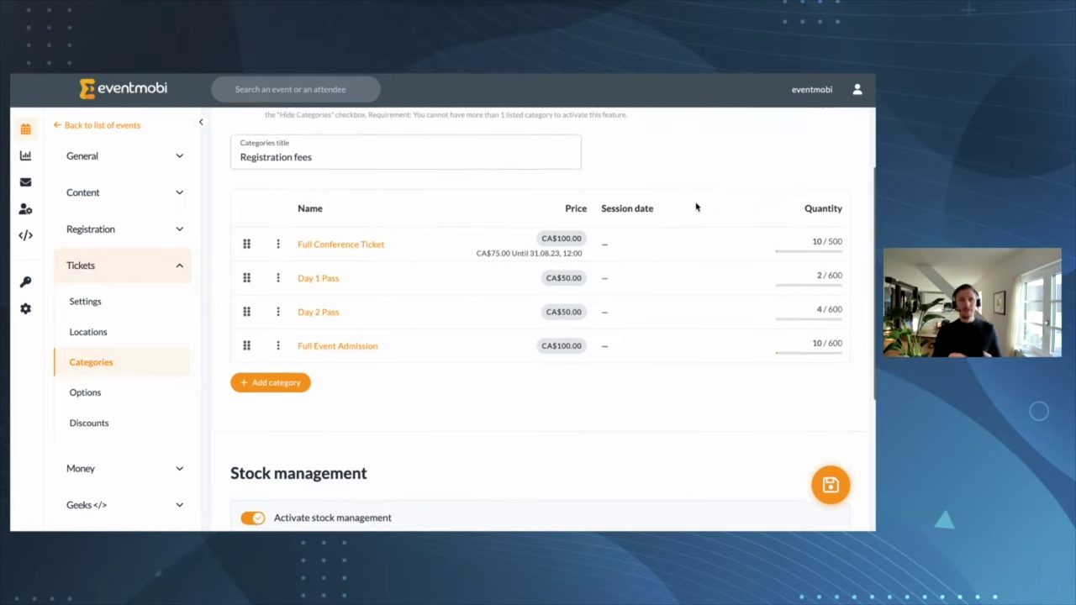
scroll(697, 218, down, 1)
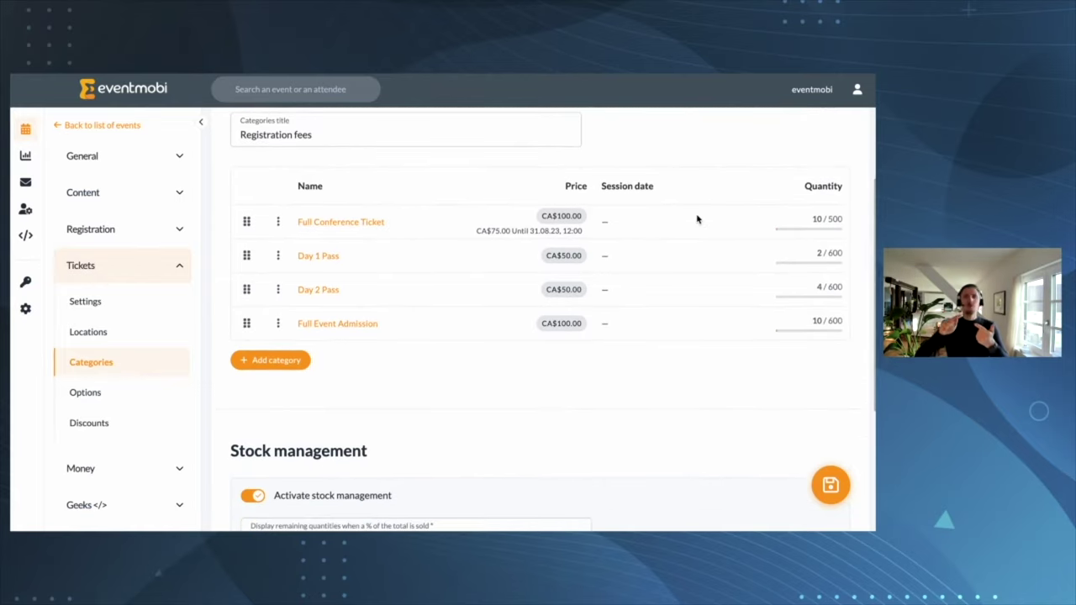
scroll(698, 218, down, 1)
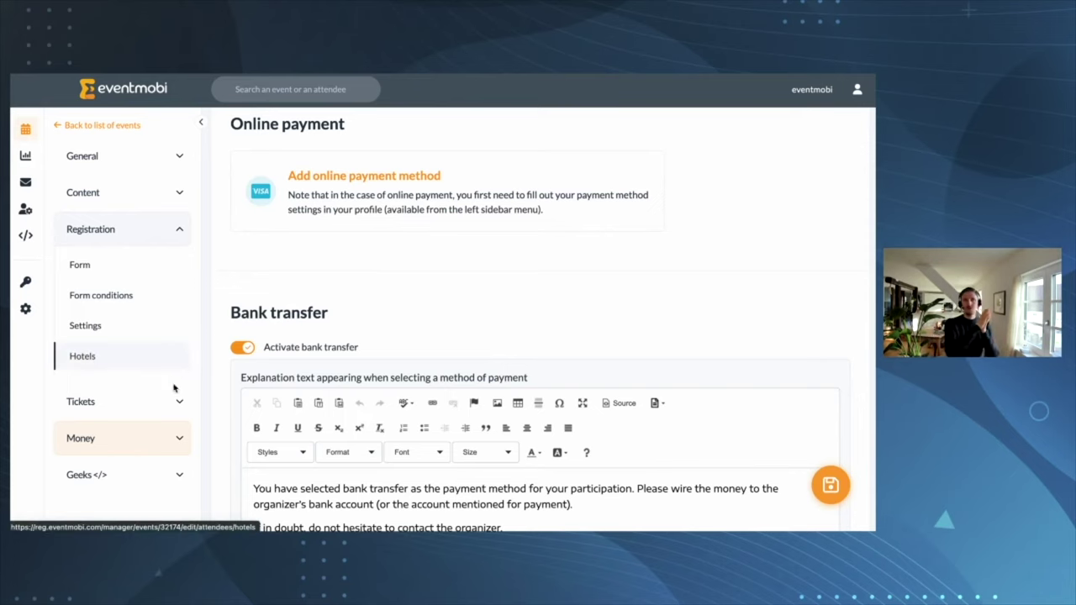
scroll(173, 400, down, 2)
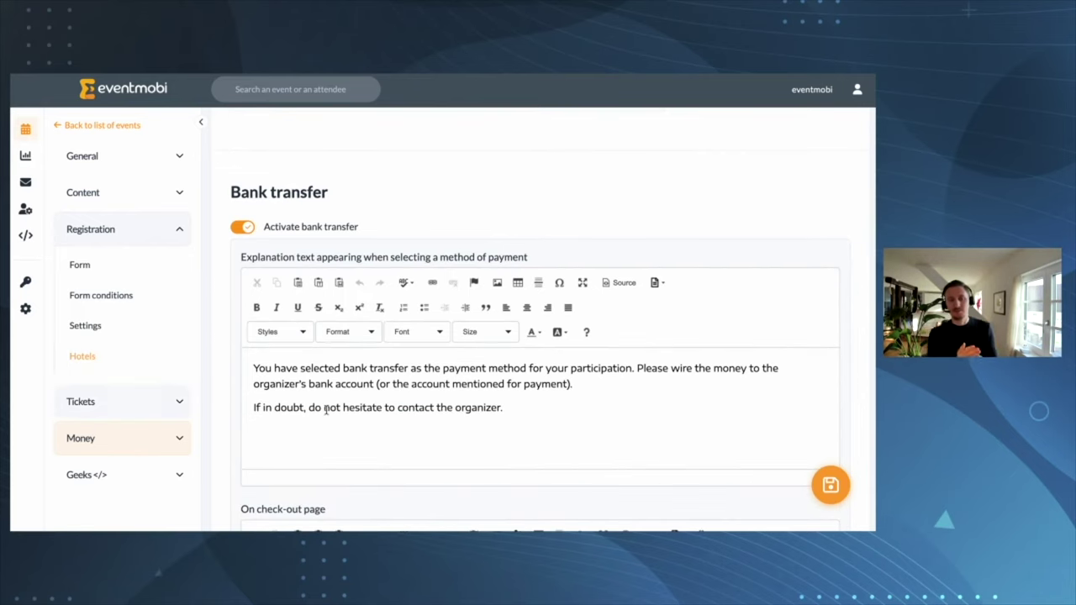
scroll(379, 408, down, 3)
scroll(379, 406, down, 3)
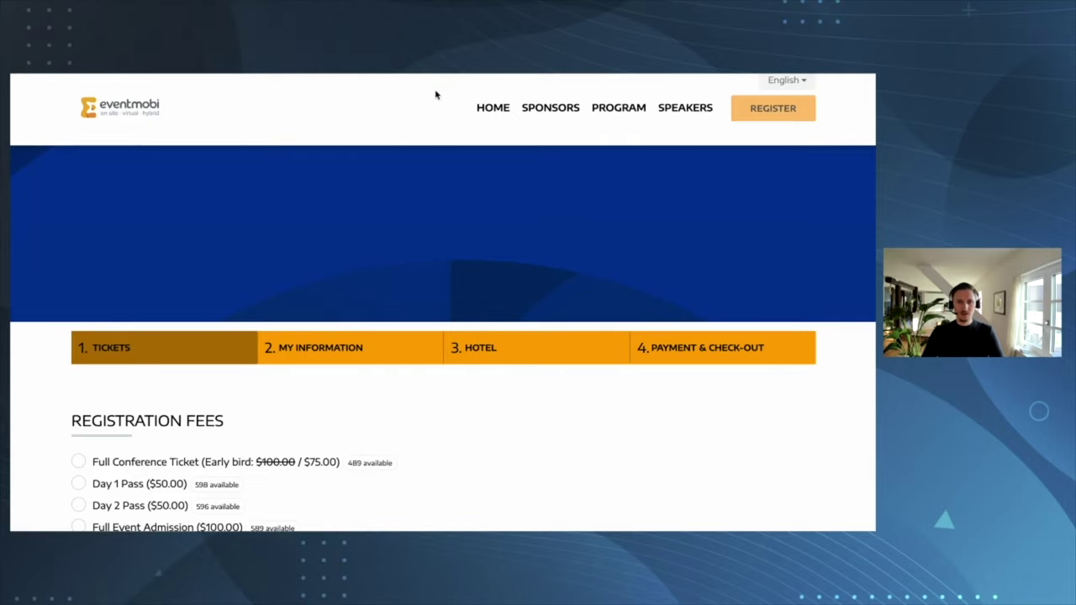
Step: Select the Full Conference Ticket on the event website, apply the coupon eventmobi and proceed to the attendee information
scroll(228, 440, down, 2)
click(177, 371)
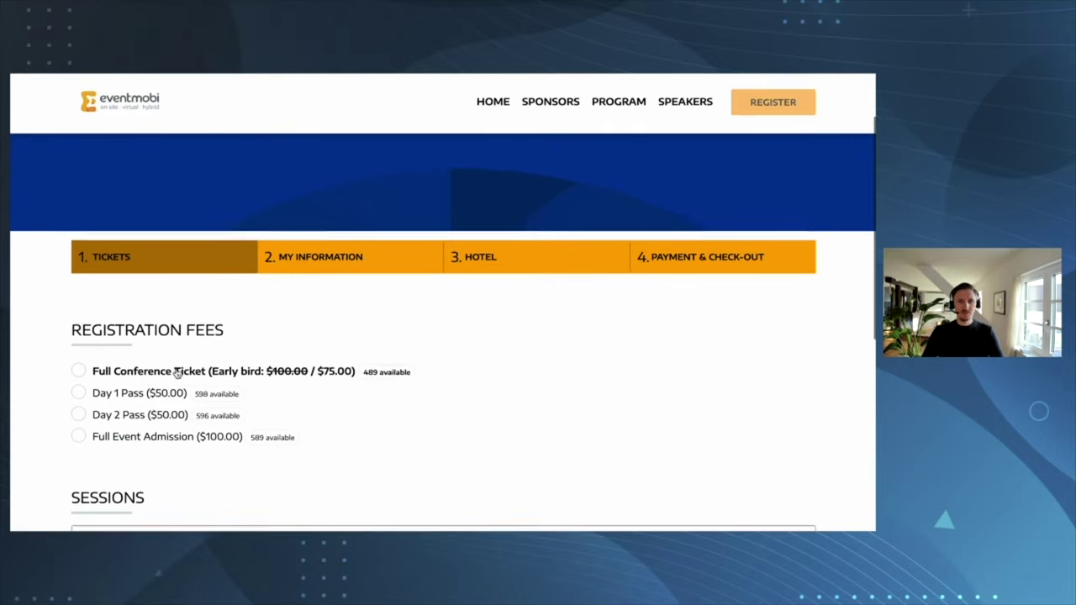
scroll(180, 424, down, 1)
scroll(180, 424, down, 3)
click(159, 439)
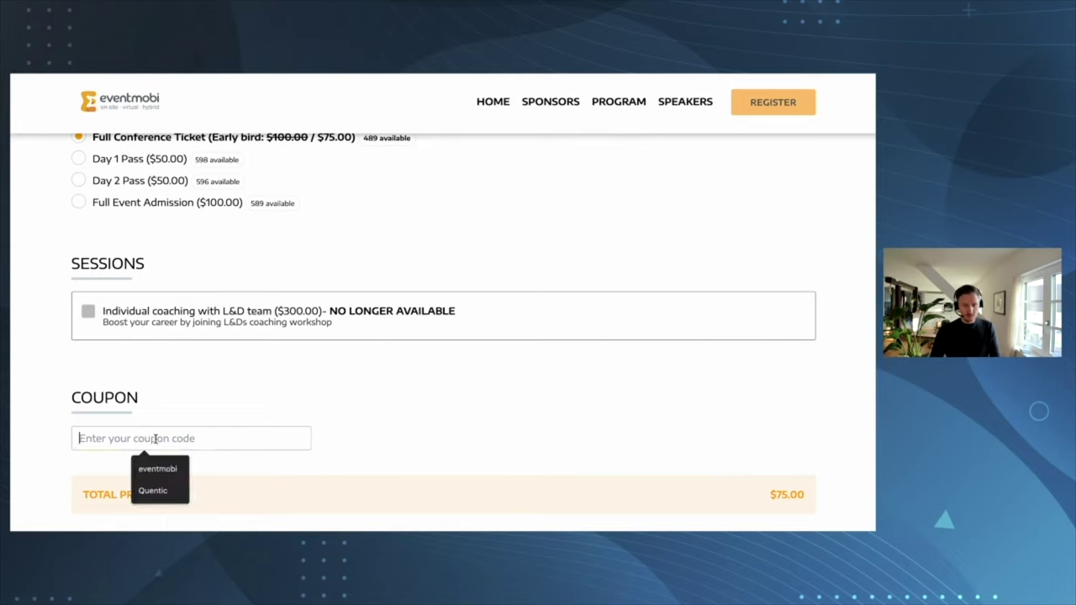
text(eventmobi)
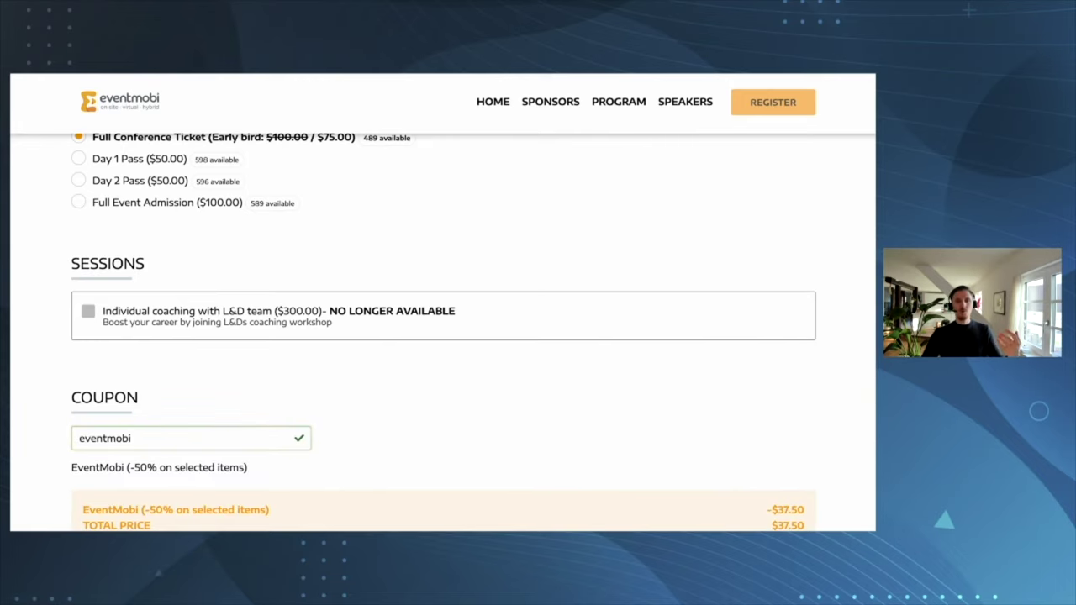
scroll(387, 446, down, 3)
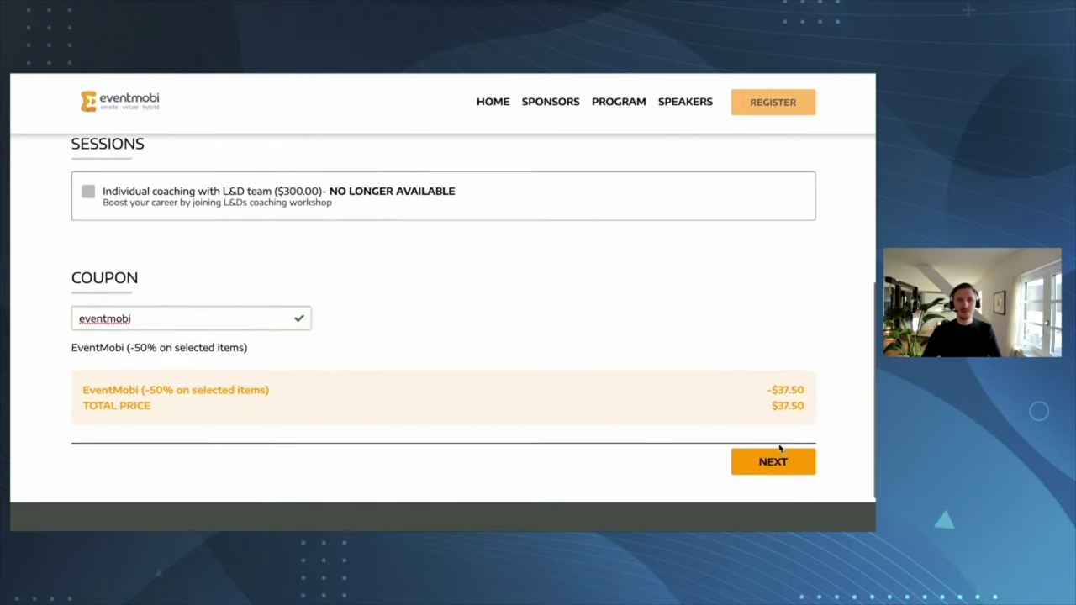
click(770, 459)
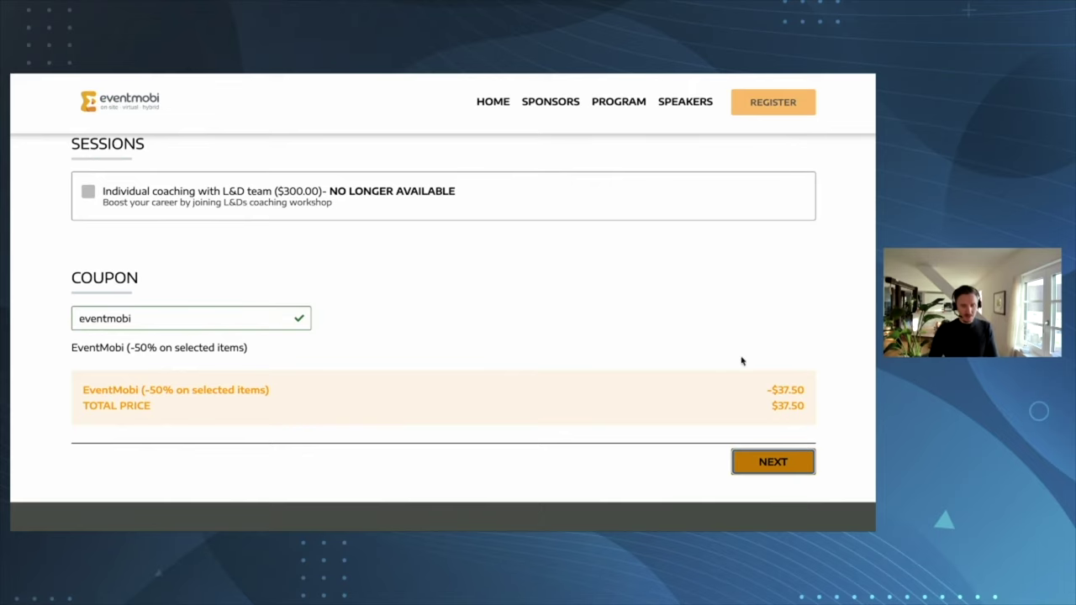
click(770, 463)
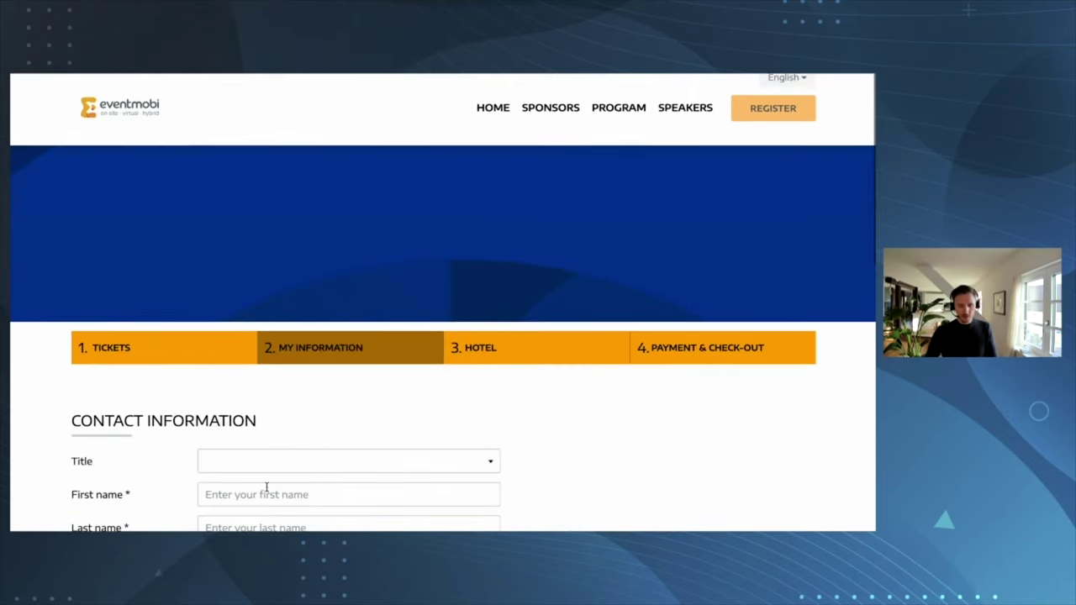
Step: Fill in the attendee's first name, last name and email address in the contact information
click(274, 379)
text(Anton)
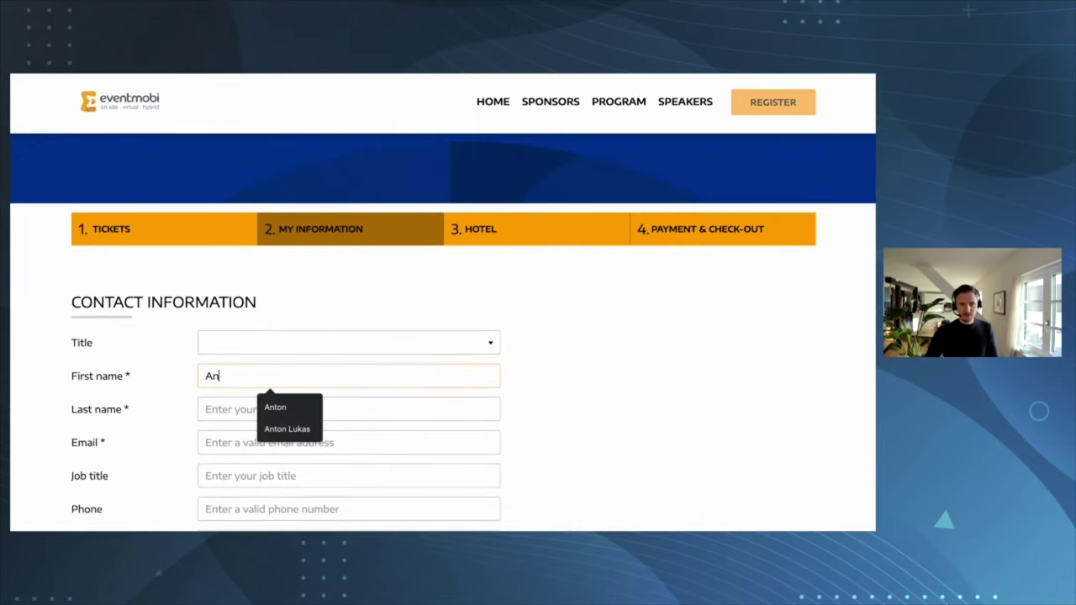
key(Tab)
text(vVanon)
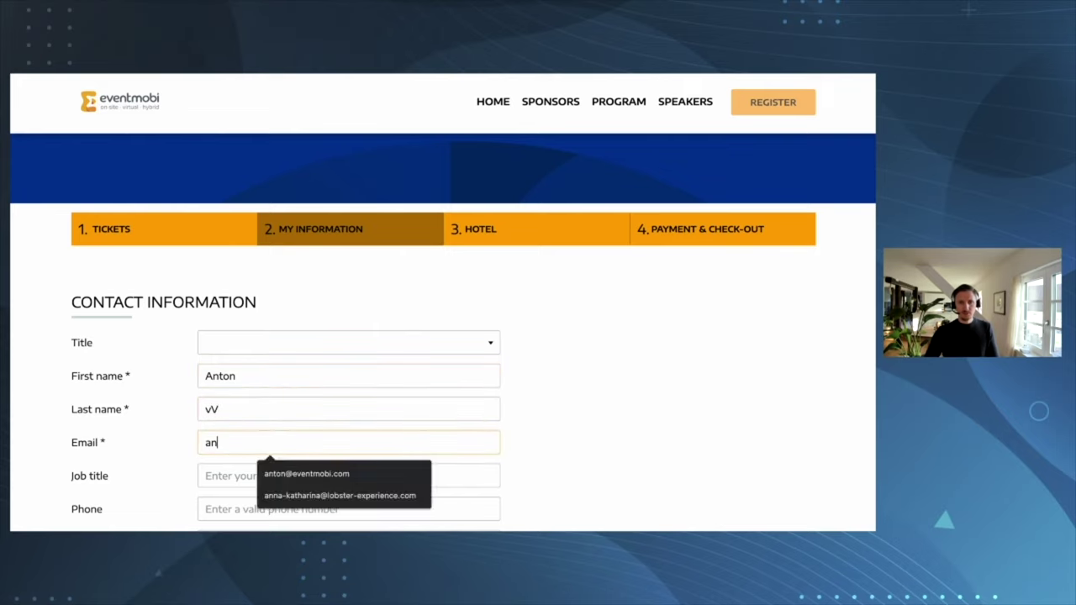
key(BackSpace)
key(BackSpace)
text(ton)
key(Return)
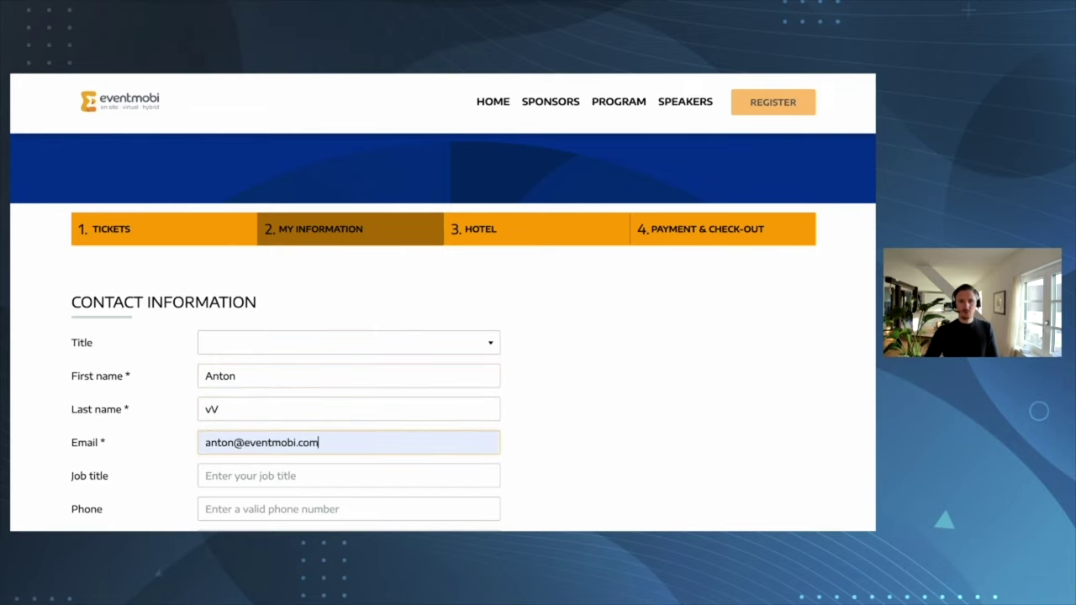
Step: Accept the privacy policy, leave the optional contact fields empty and proceed to the hotel stage
scroll(603, 456, down, 5)
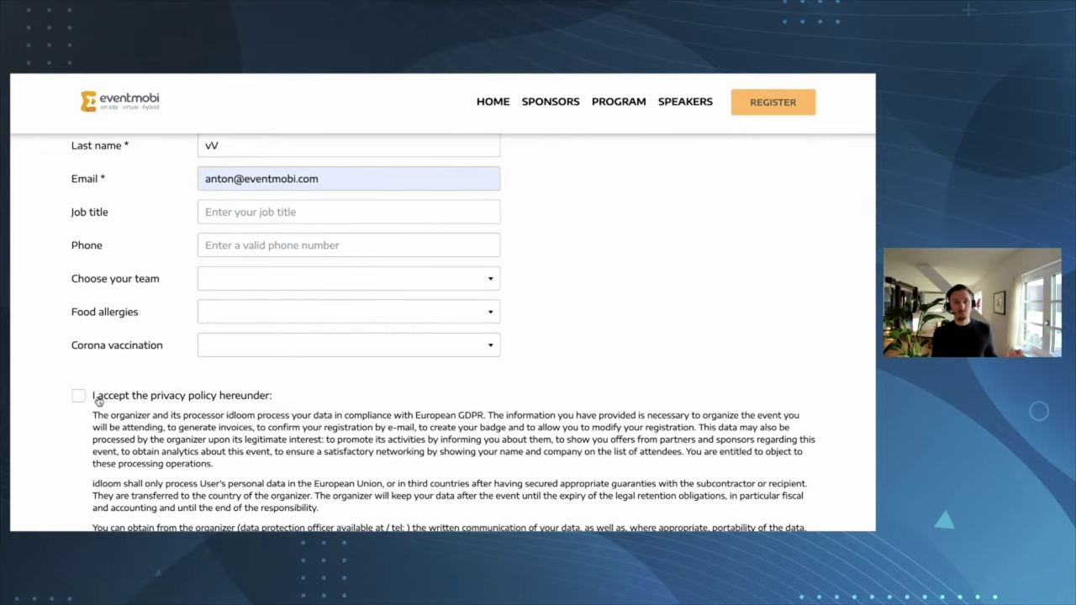
click(82, 397)
scroll(263, 448, down, 3)
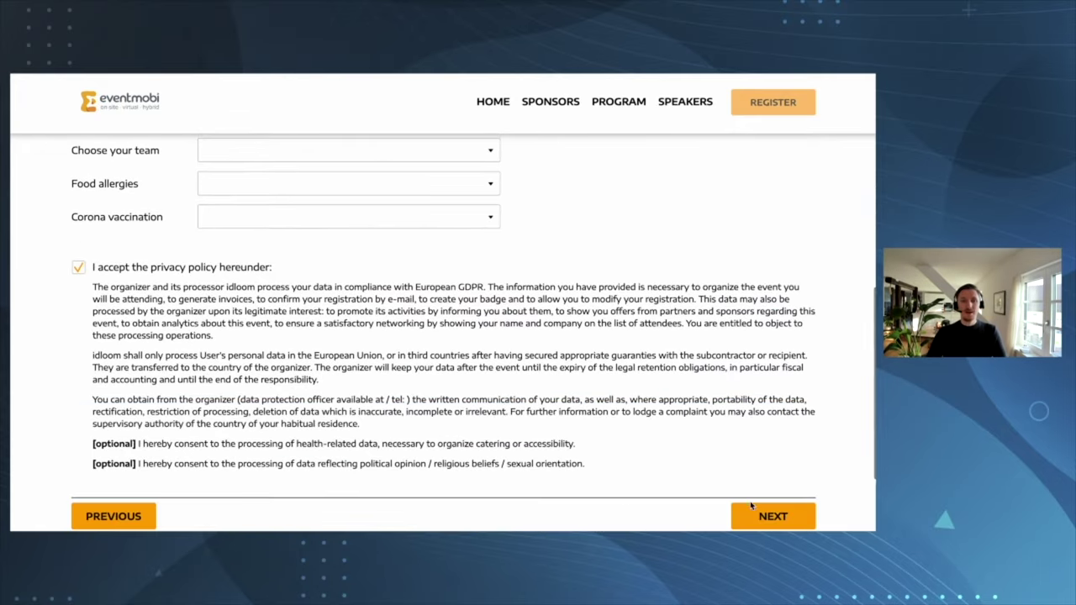
click(772, 518)
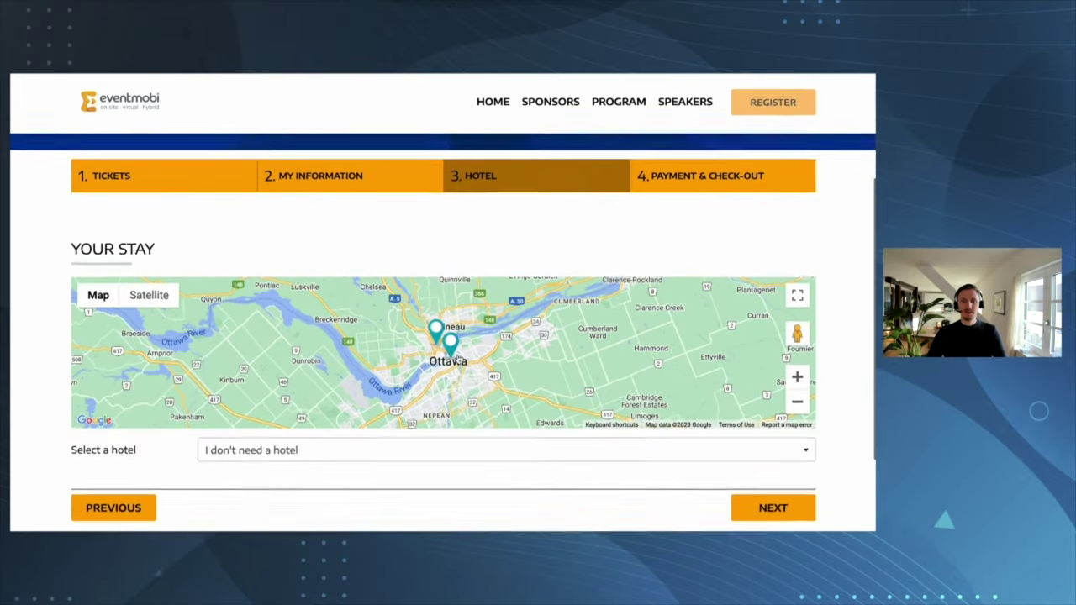
Step: Continue without a hotel, keep bank transfer as the payment method, and confirm and check out the registration
click(756, 477)
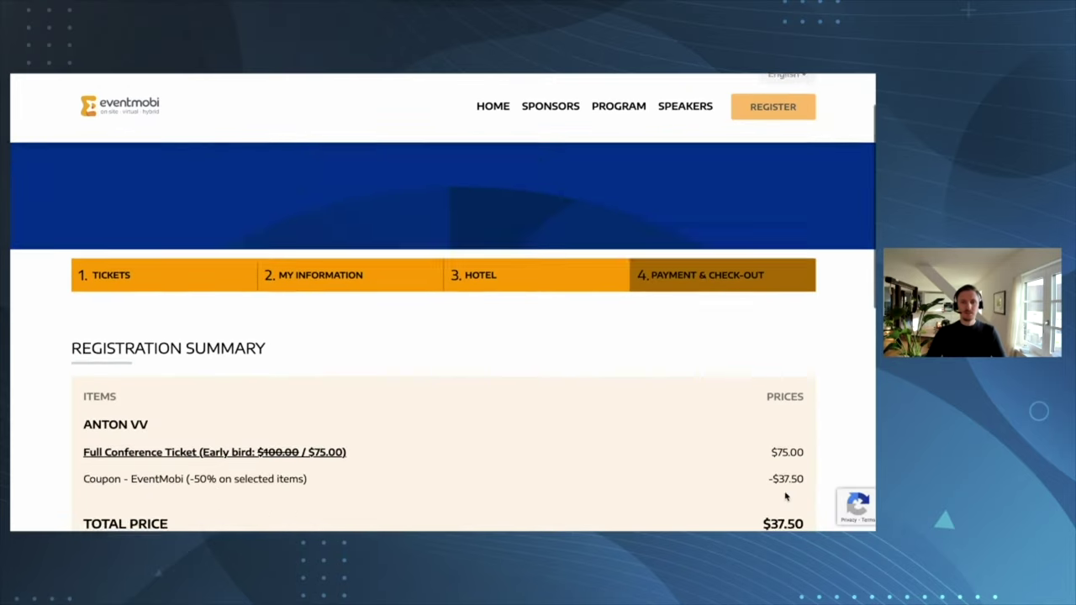
scroll(789, 491, down, 5)
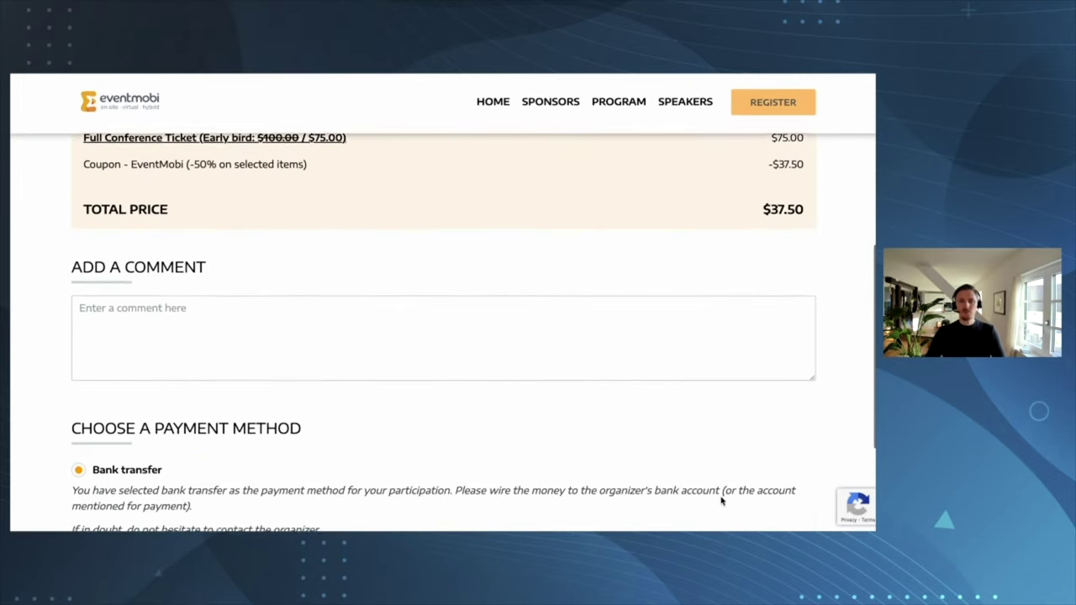
click(732, 414)
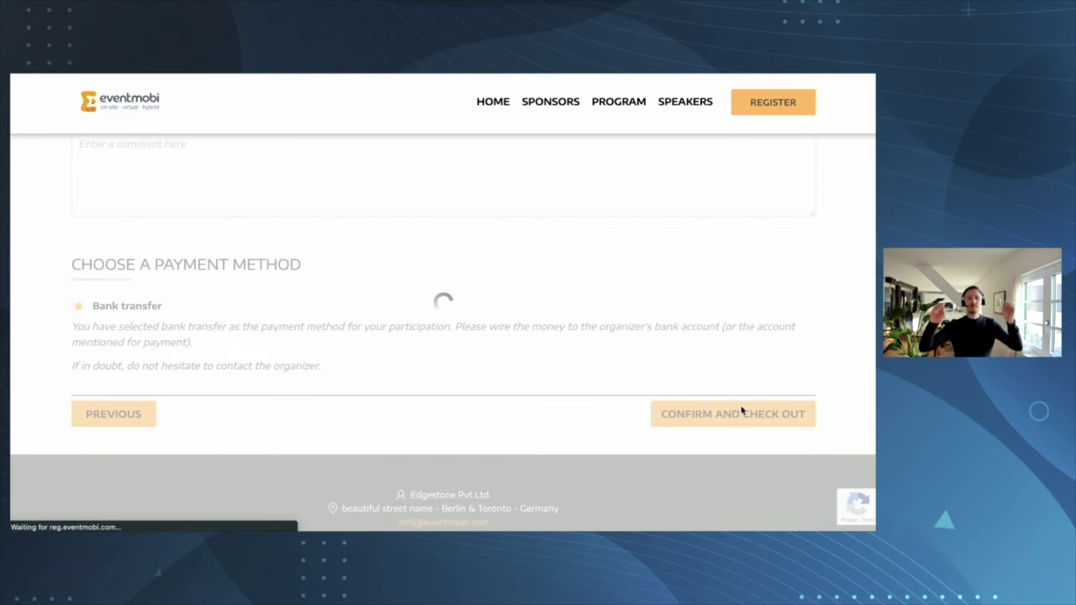